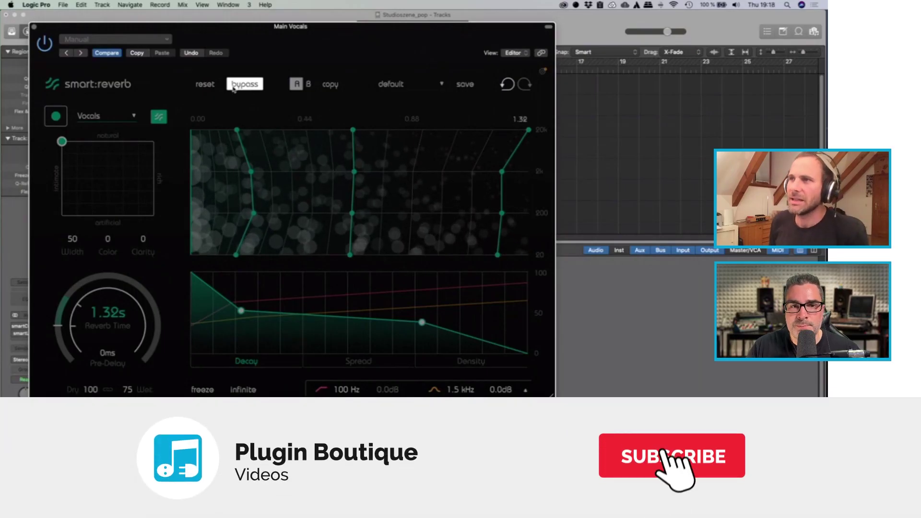
Take smart:reverb out of bypass and show the learning profiles list with Vocals selected.
left_click(233, 88)
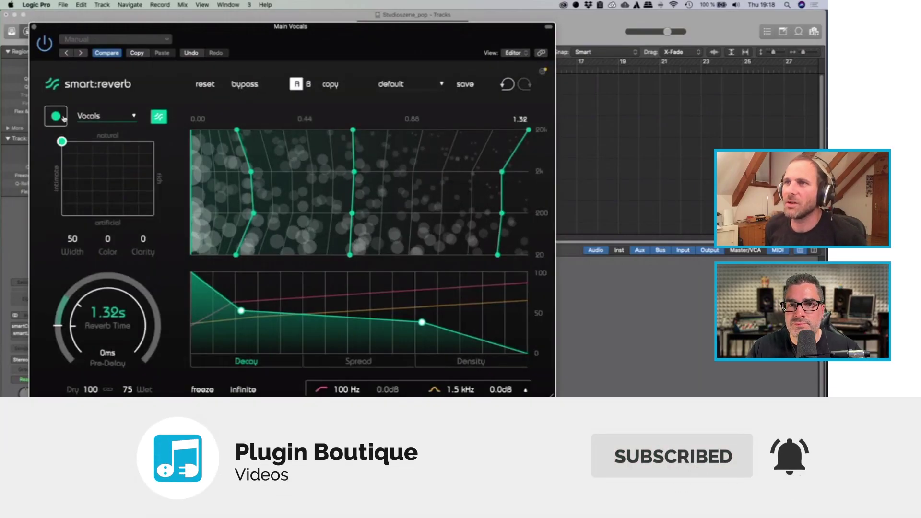
left_click(110, 119)
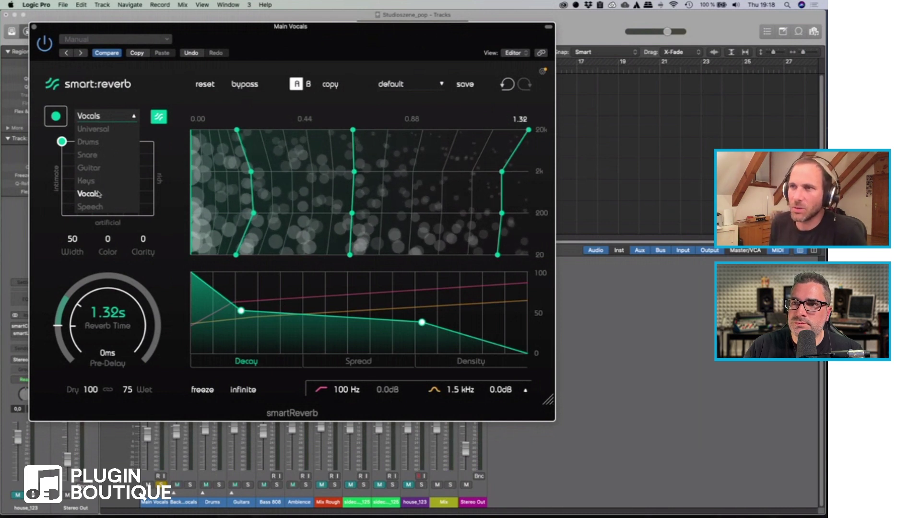
Keep the Vocals profile, then compare the reverb bypassed and active, leaving it active.
left_click(98, 194)
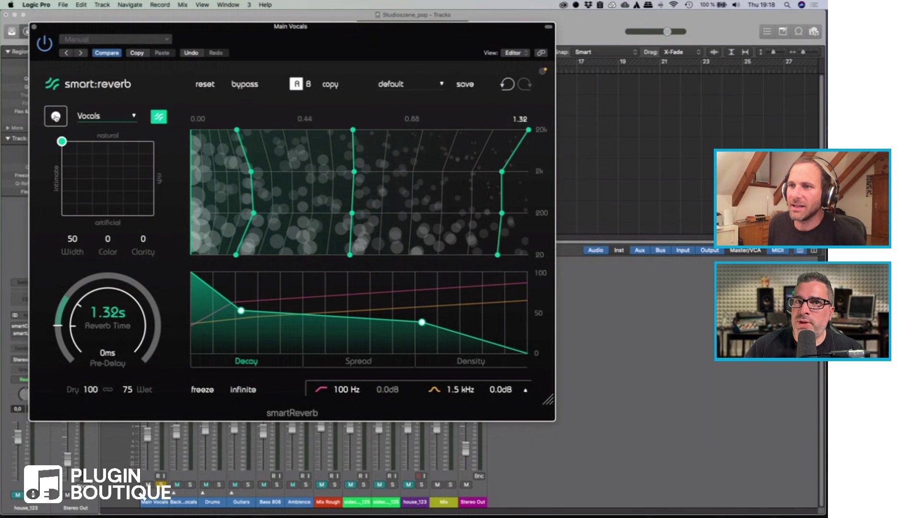
left_click(256, 87)
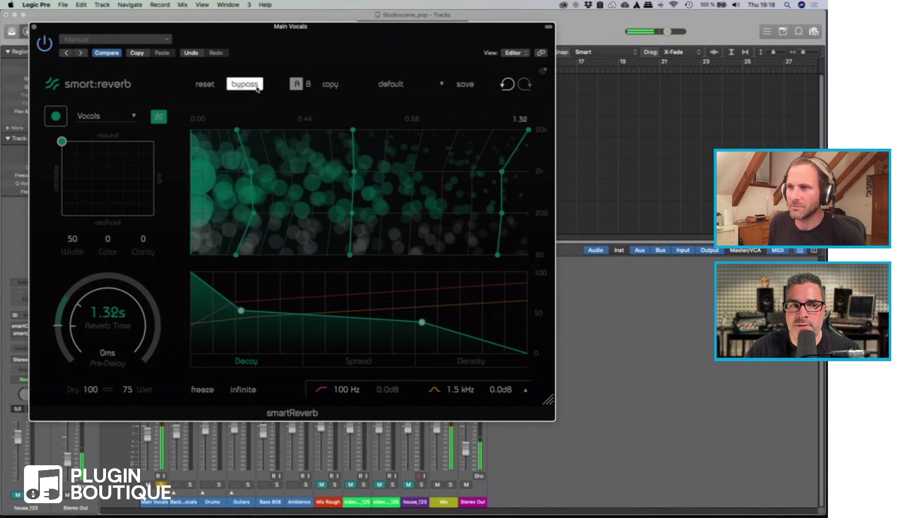
left_click(257, 89)
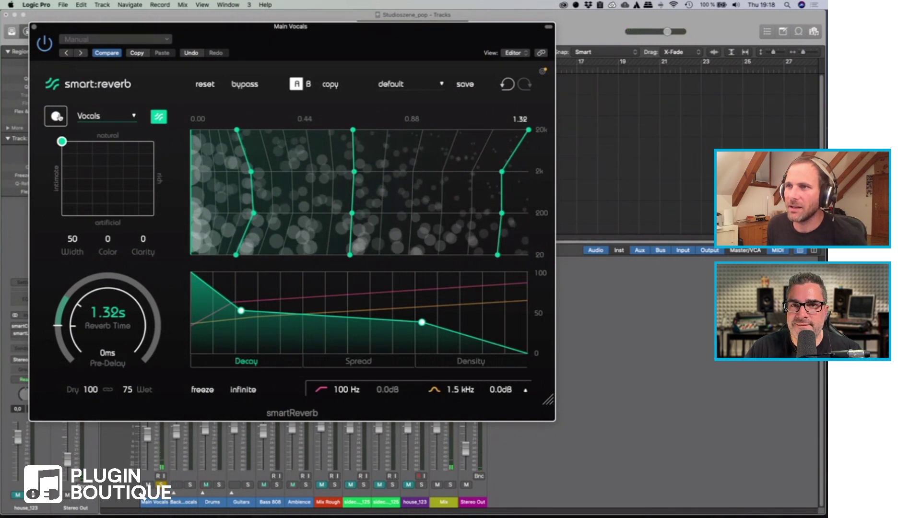
Arm learning from the vocal, cancel it, then re-arm it with the Vocals profile.
left_click(57, 117)
left_click(59, 116)
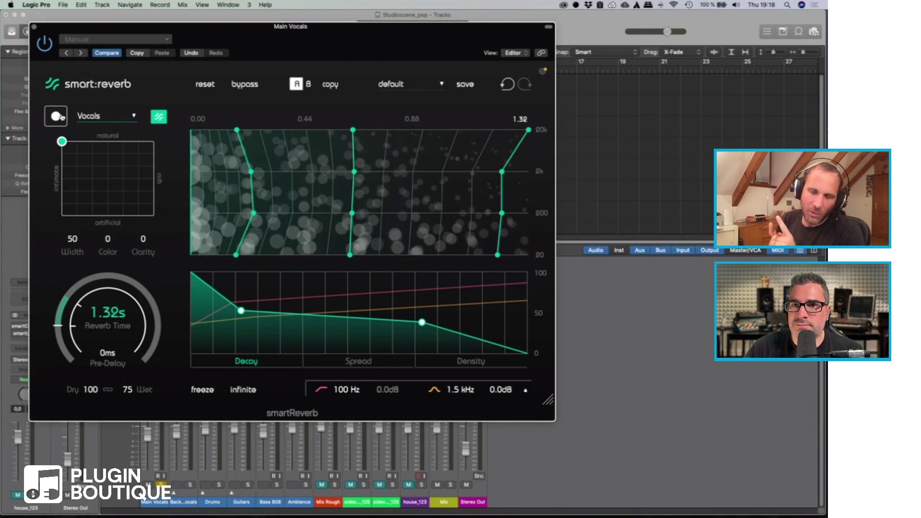
left_click(58, 116)
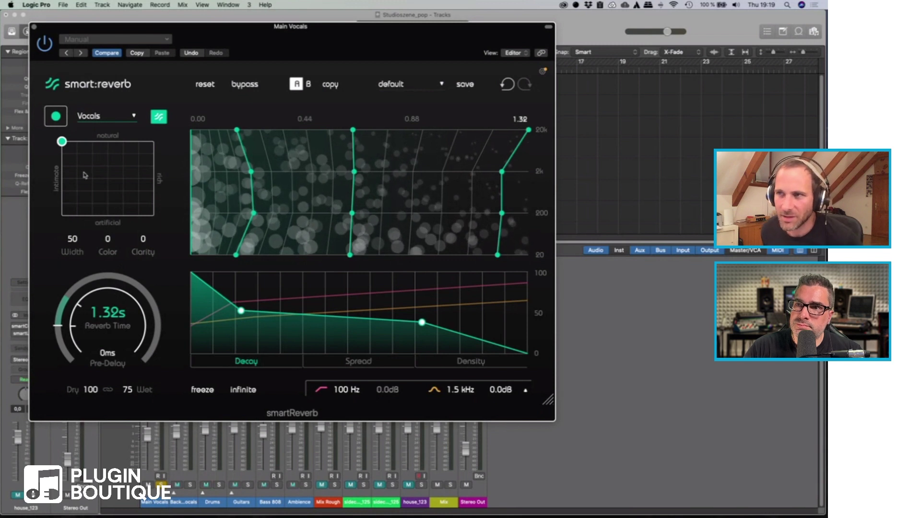
Learn new settings from the playing vocal, then raise the Reverb Time to 2.14 s.
left_click(55, 117)
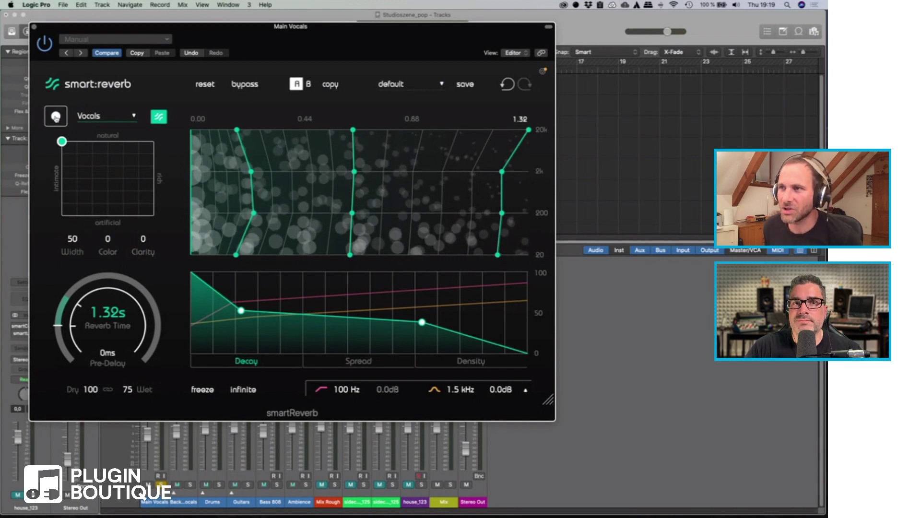
key("space")
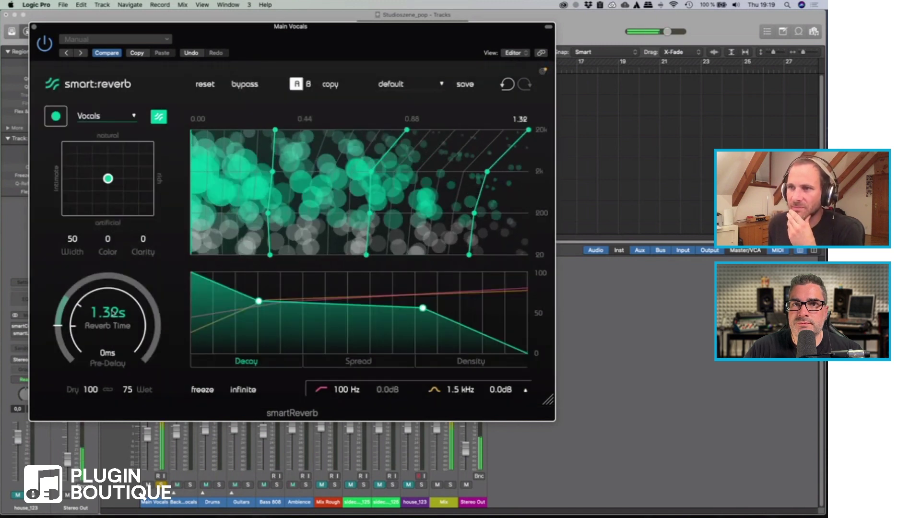
left_click_drag(113, 312, 112, 303)
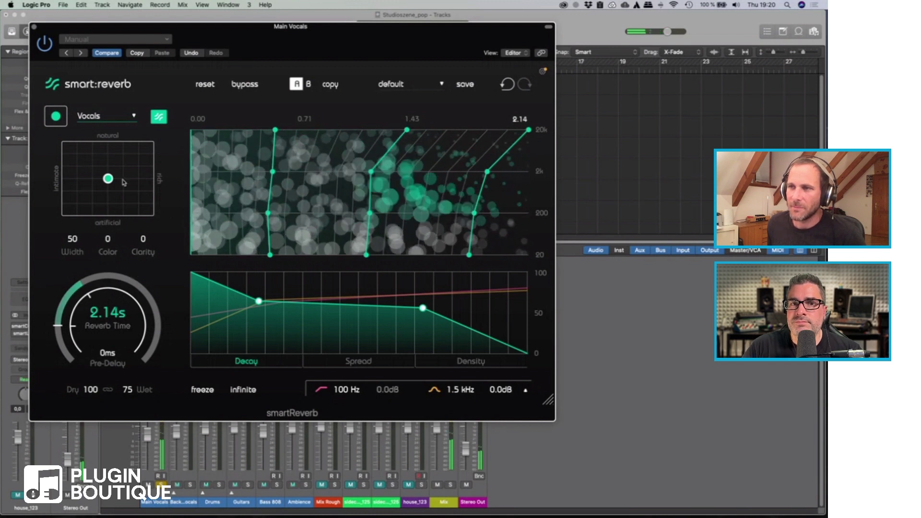
mouse_move(108, 178)
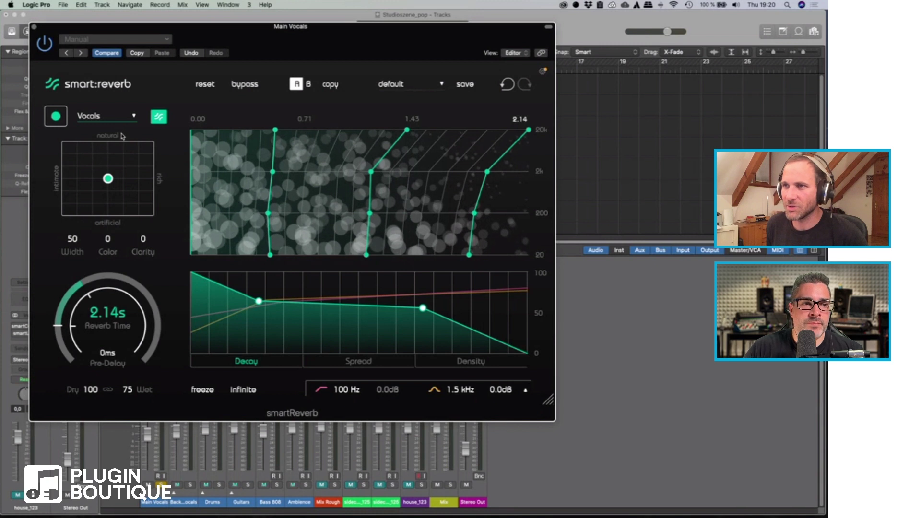
Audition the reverb while moving the character pad, settling at 75 natural, 23 rich.
key("space")
left_click_drag(109, 180, 62, 217)
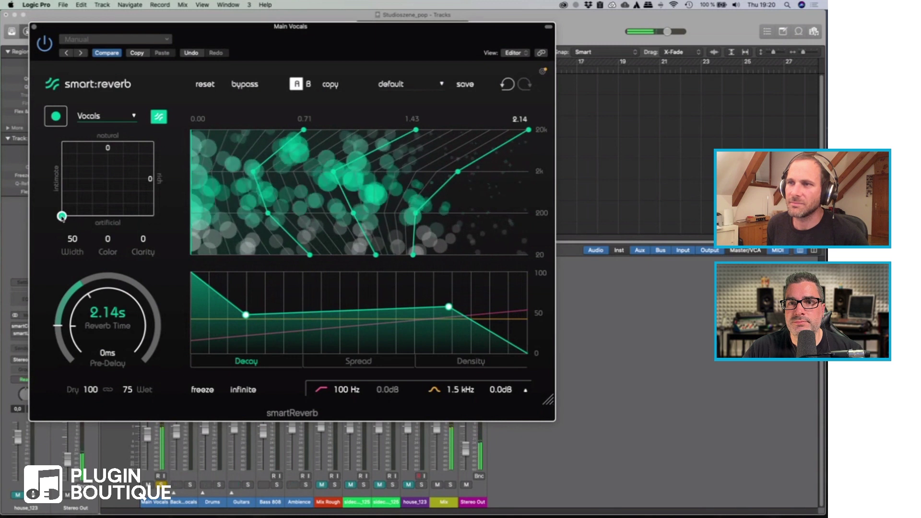
left_click_drag(62, 217, 112, 177)
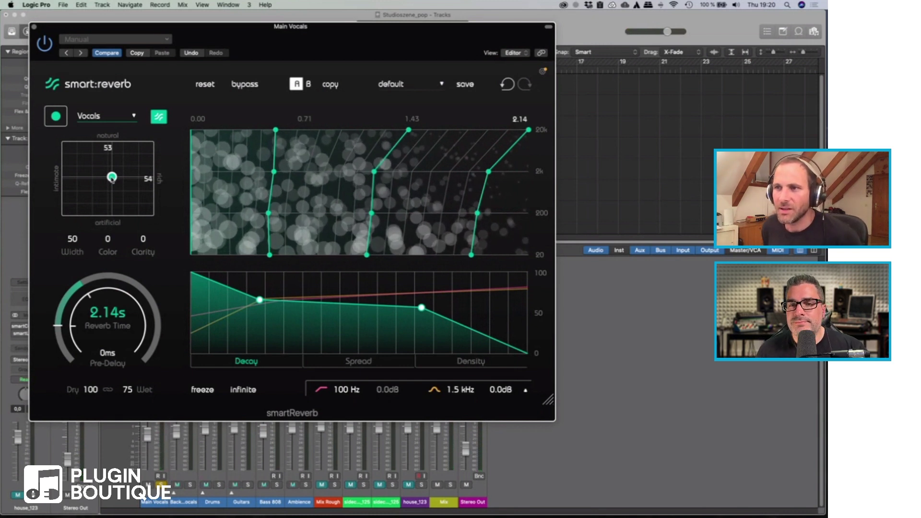
left_click_drag(112, 178, 75, 153)
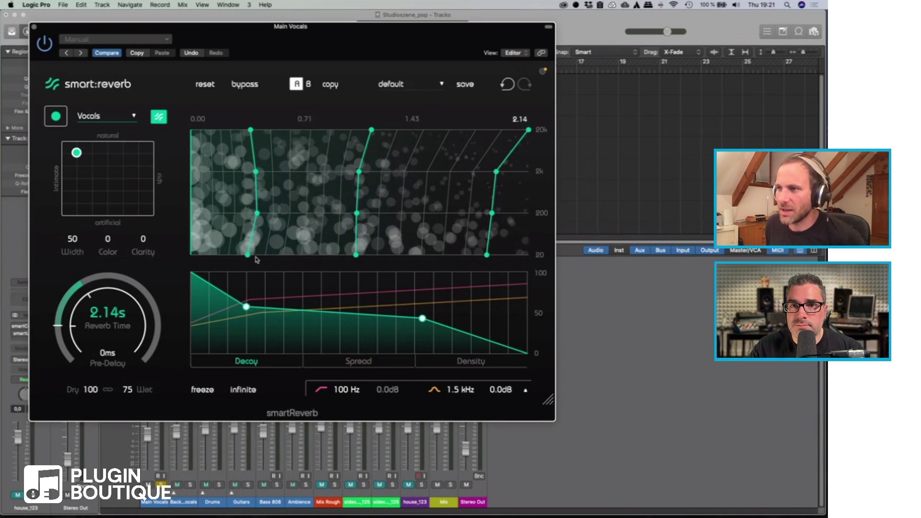
Audition while dragging two Decay curve nodes, then restore the learned decay curve.
key("space")
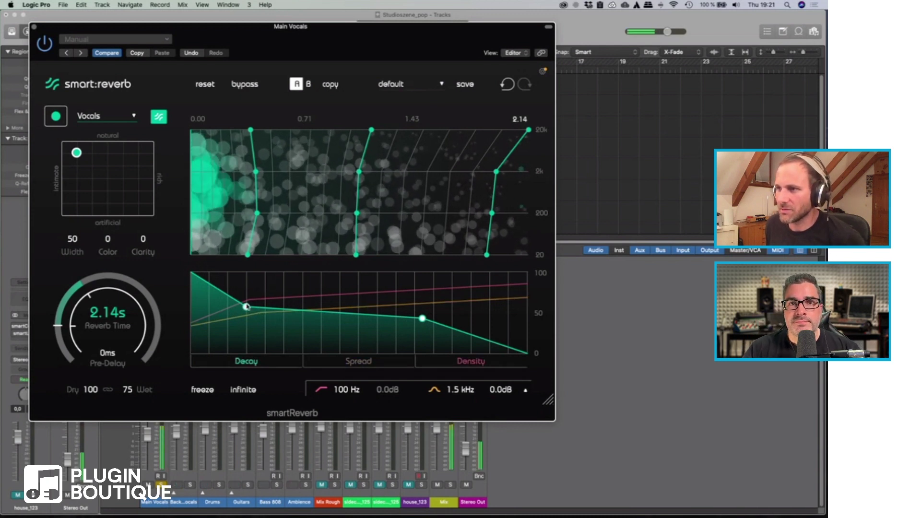
left_click_drag(247, 307, 321, 344)
left_click_drag(422, 319, 373, 284)
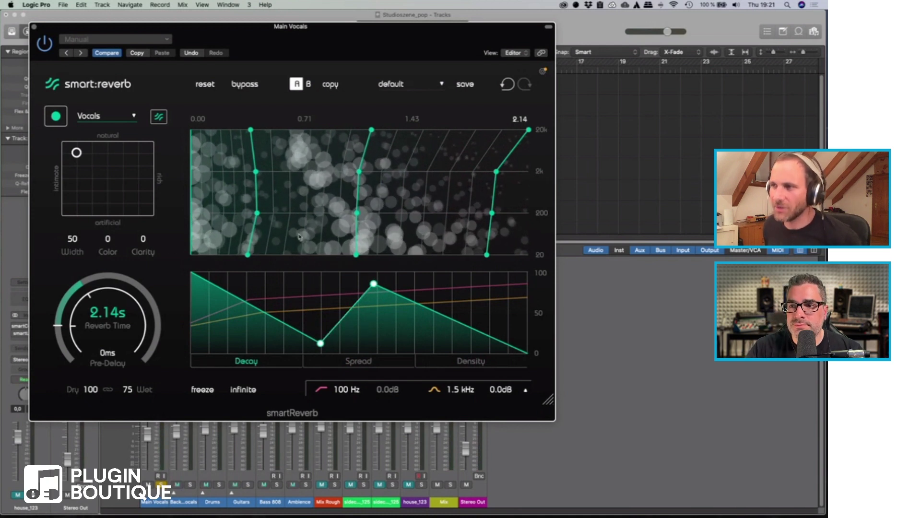
left_click(76, 154)
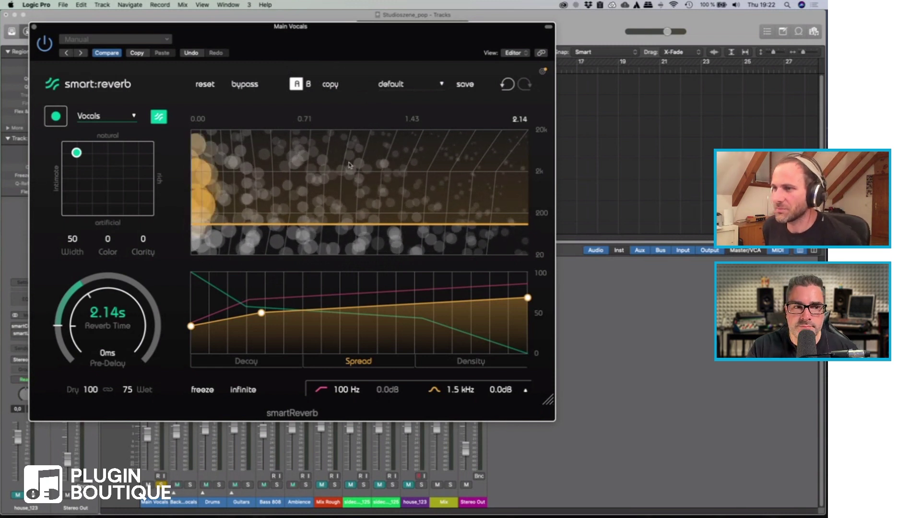
Reshape the Spread curve so it climbs from about 35 to roughly 80 across the tail.
left_click_drag(261, 313, 210, 272)
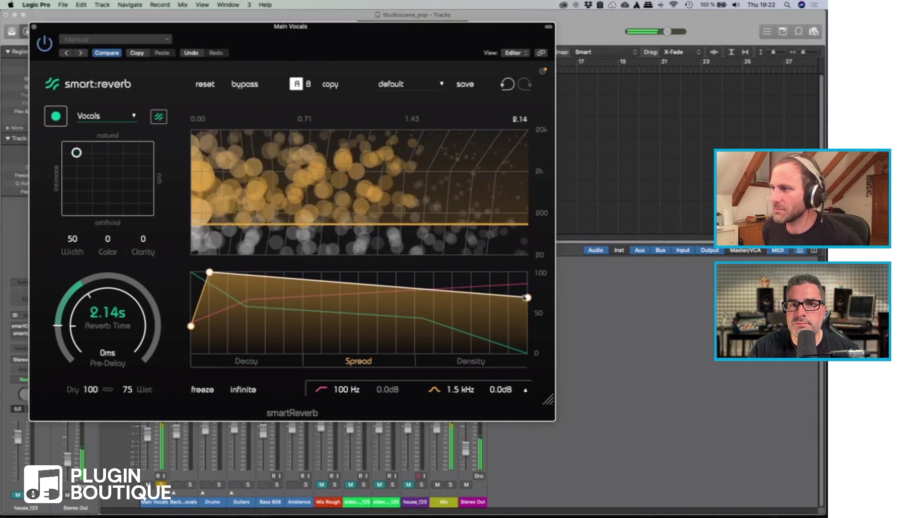
left_click_drag(527, 297, 528, 272)
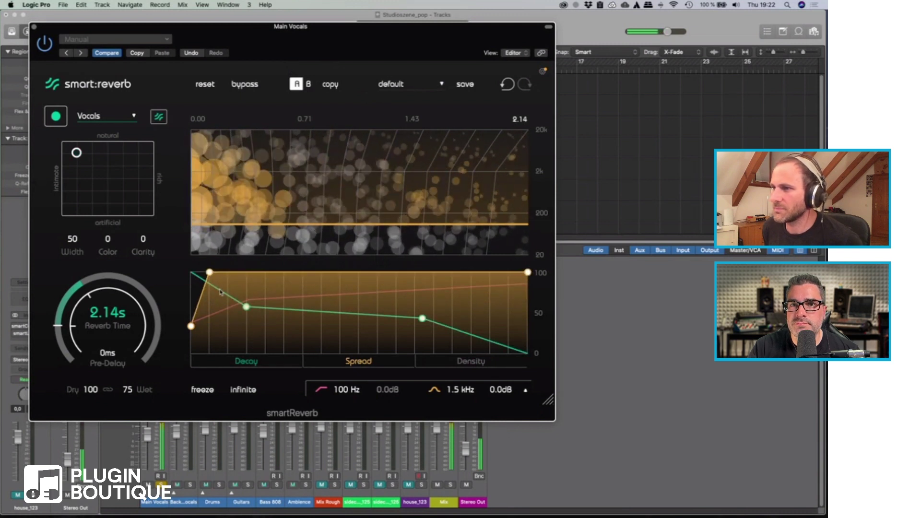
left_click_drag(209, 272, 260, 354)
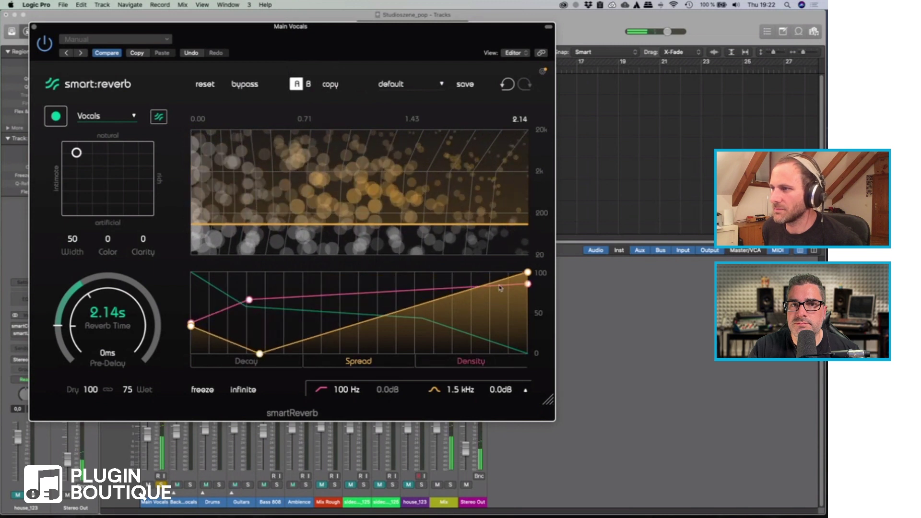
left_click_drag(528, 272, 529, 354)
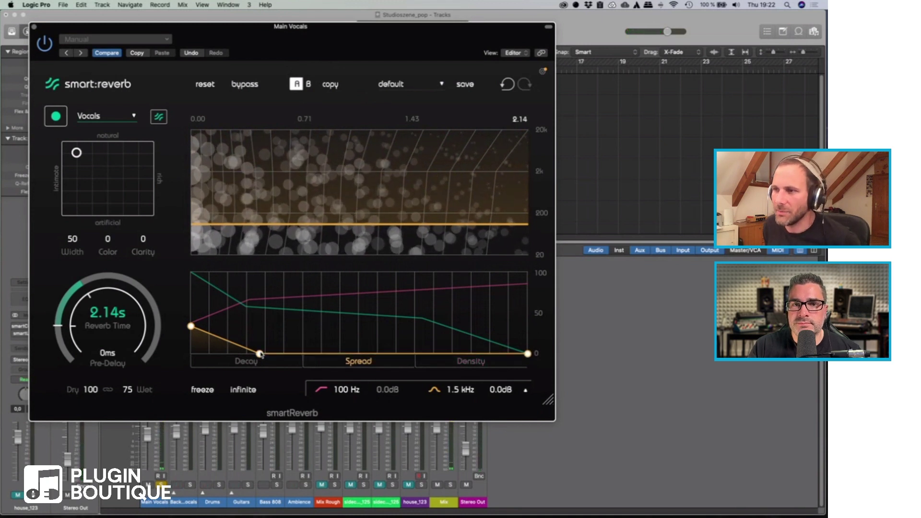
left_click_drag(259, 354, 262, 307)
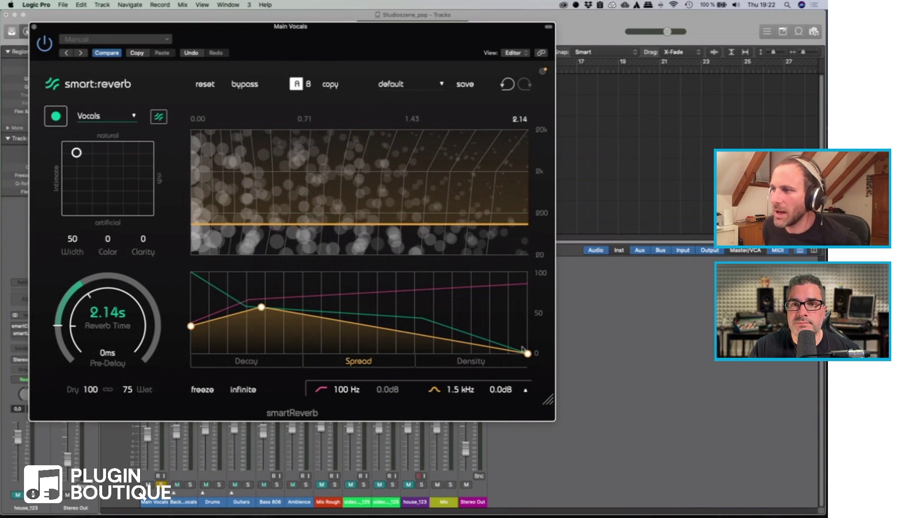
left_click_drag(526, 353, 528, 287)
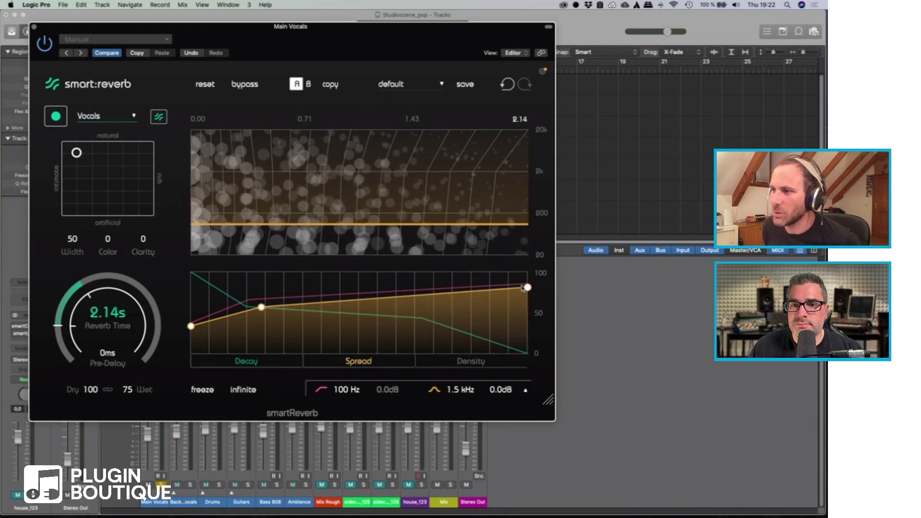
Switch to the Density curve and try raising, then dropping, its middle and end nodes.
left_click(475, 364)
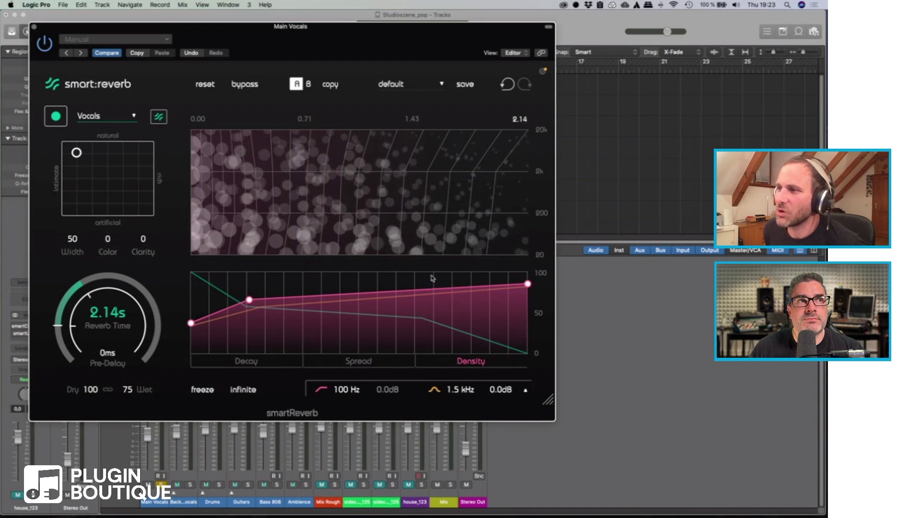
left_click_drag(249, 300, 210, 273)
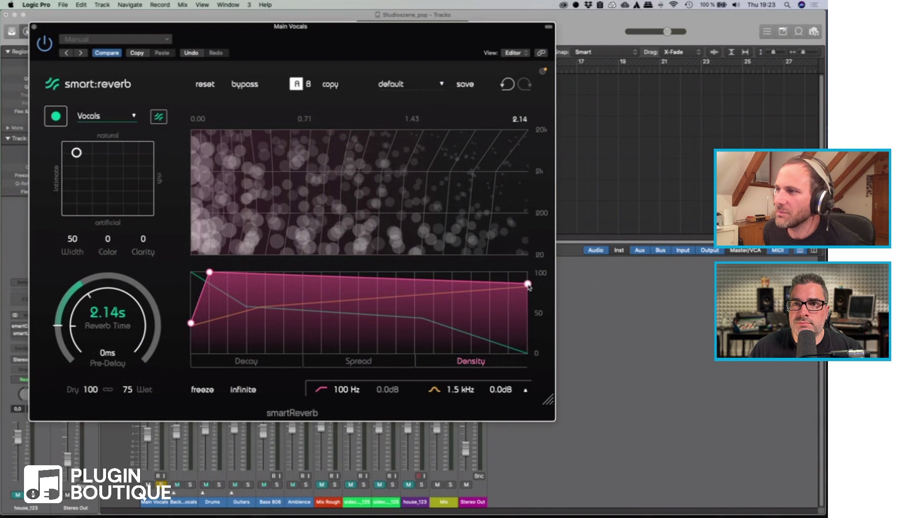
left_click_drag(528, 284, 528, 272)
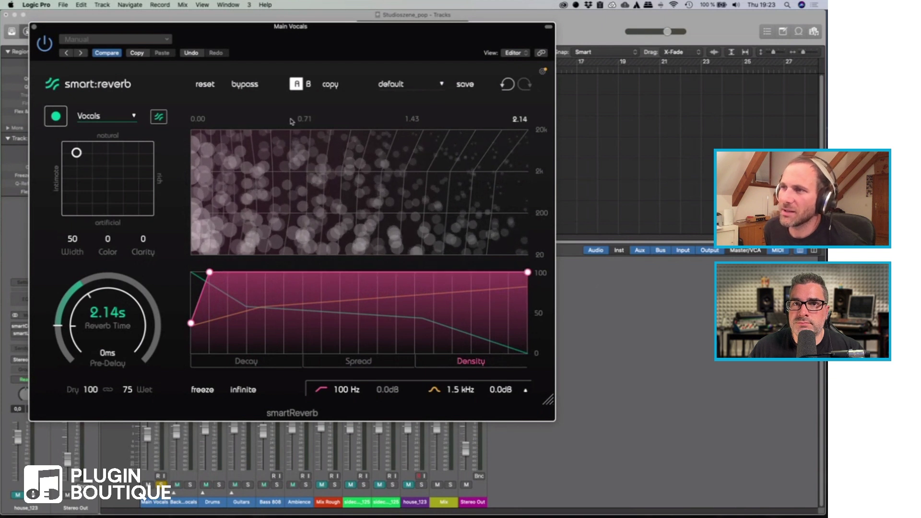
left_click_drag(212, 274, 344, 353)
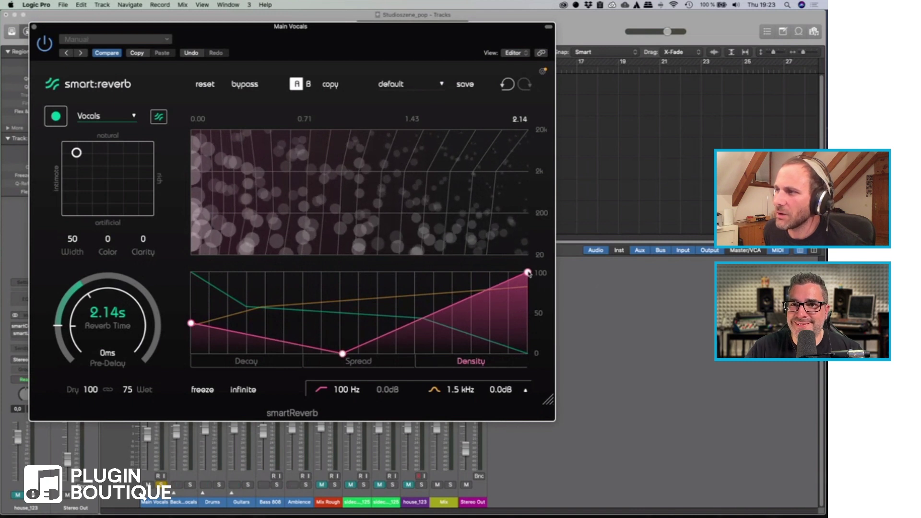
left_click_drag(527, 273, 527, 363)
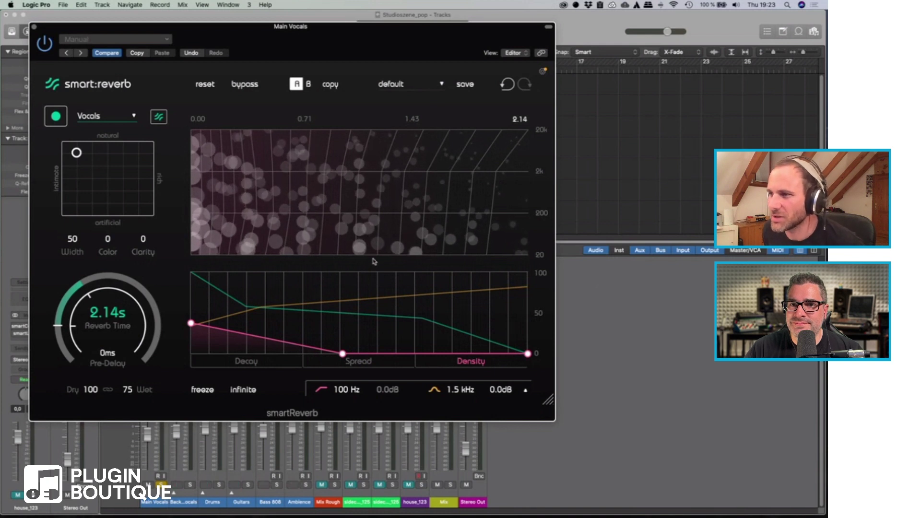
Shape density to sit at 0 early and ramp up to 100 by the tail's end.
mouse_move(369, 314)
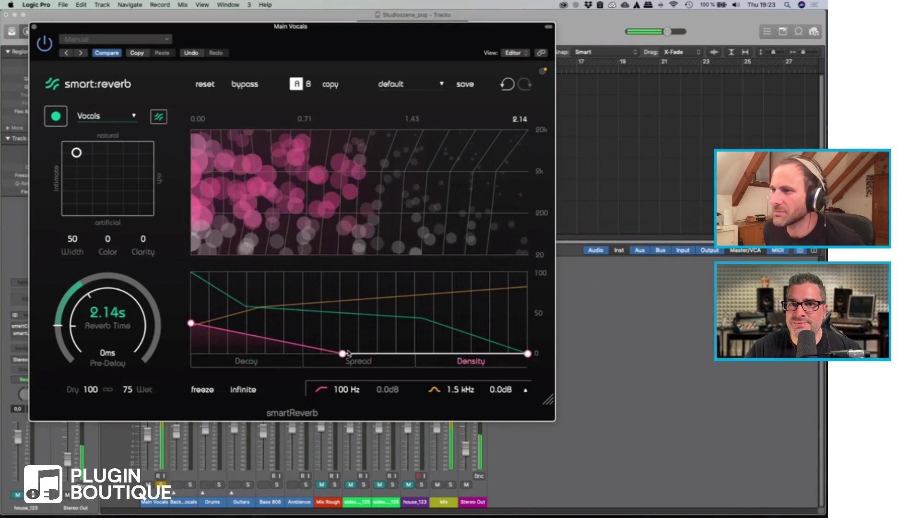
left_click_drag(343, 354, 207, 272)
left_click_drag(528, 354, 528, 272)
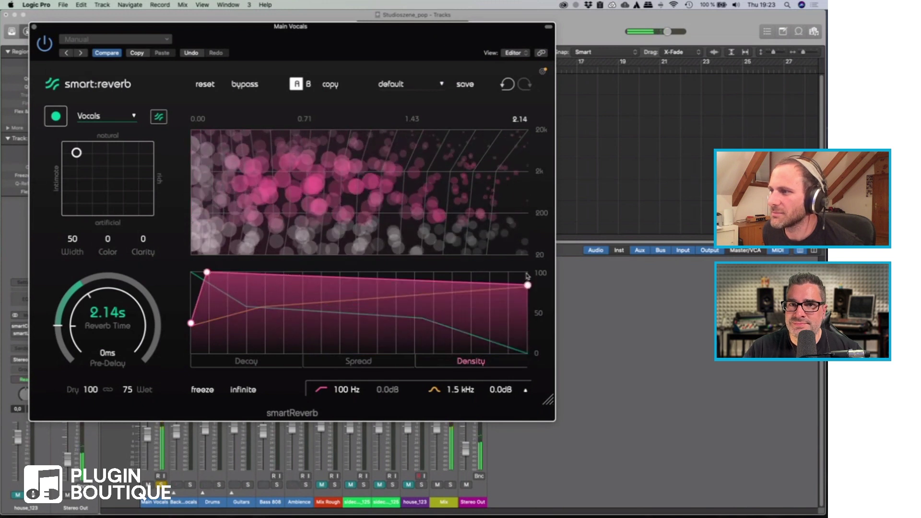
left_click_drag(191, 324, 191, 354)
left_click_drag(208, 274, 234, 354)
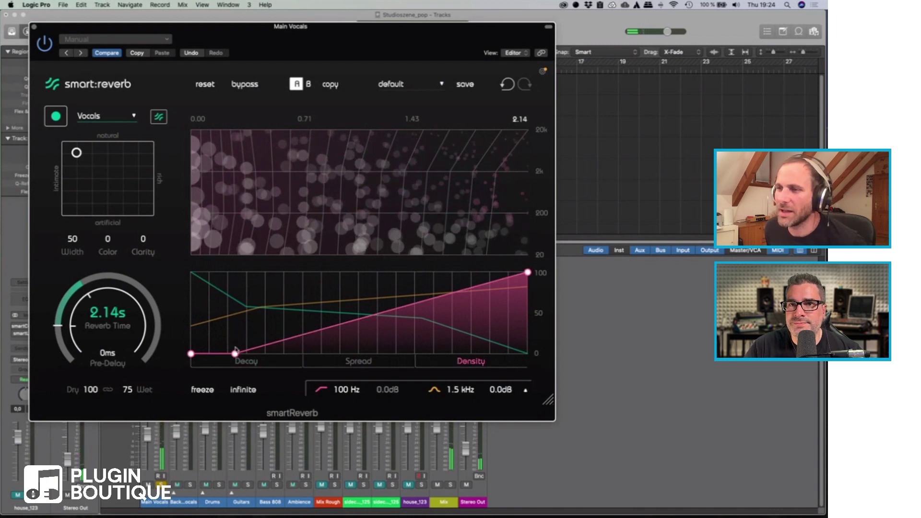
Restore the learned Vocals settings, show the Decay curve, and move the character pad back toward natural.
left_click(76, 153)
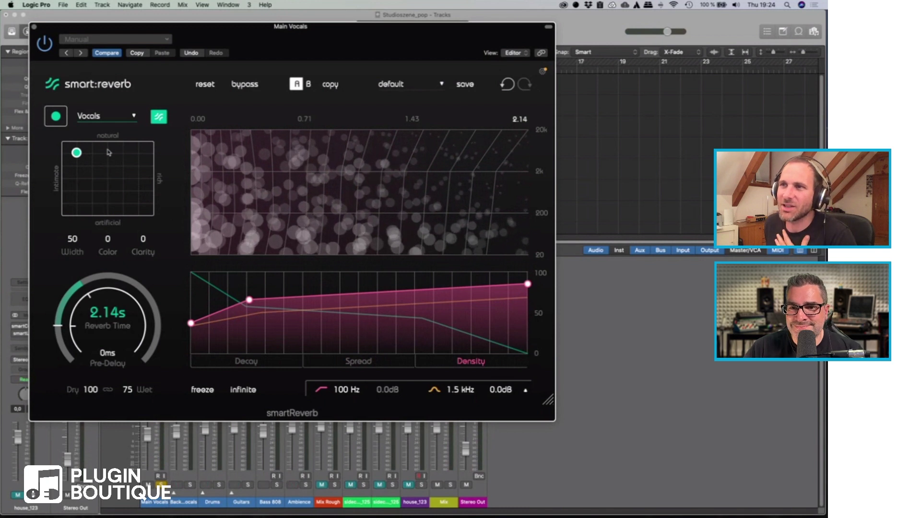
left_click(258, 362)
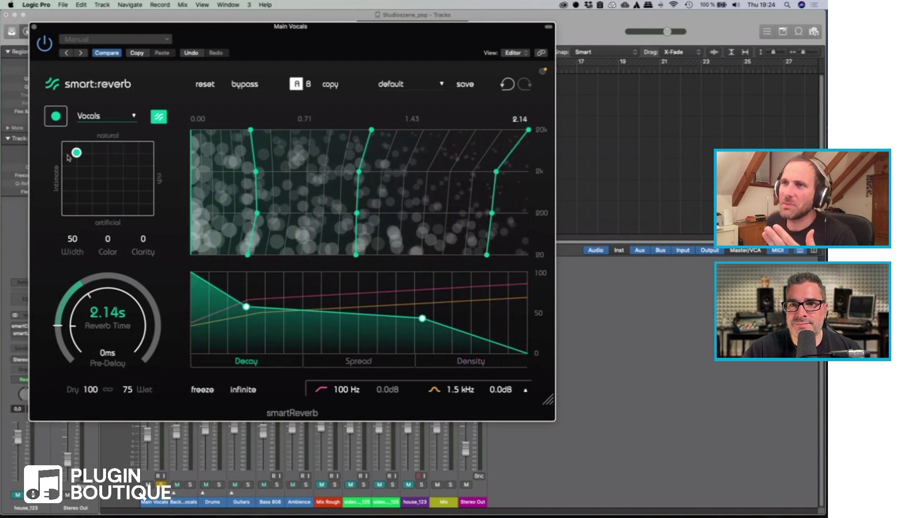
left_click_drag(76, 153, 120, 180)
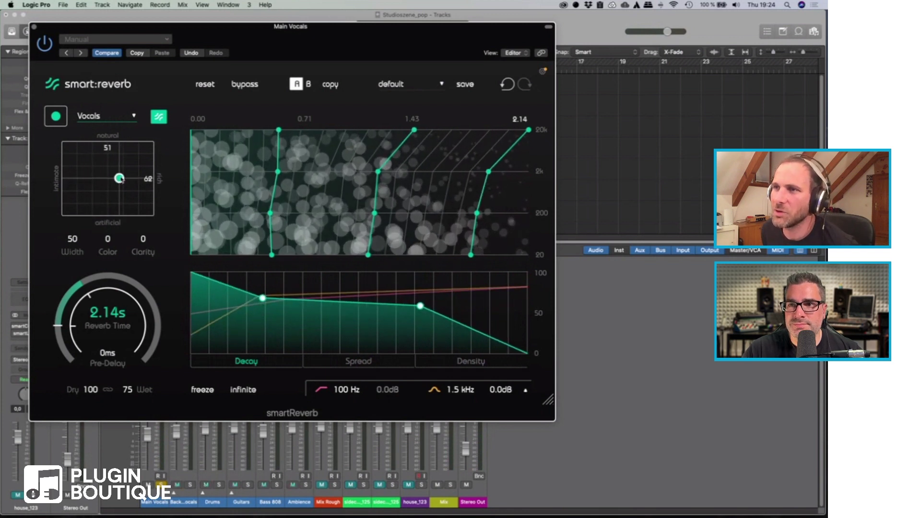
left_click_drag(121, 180, 89, 165)
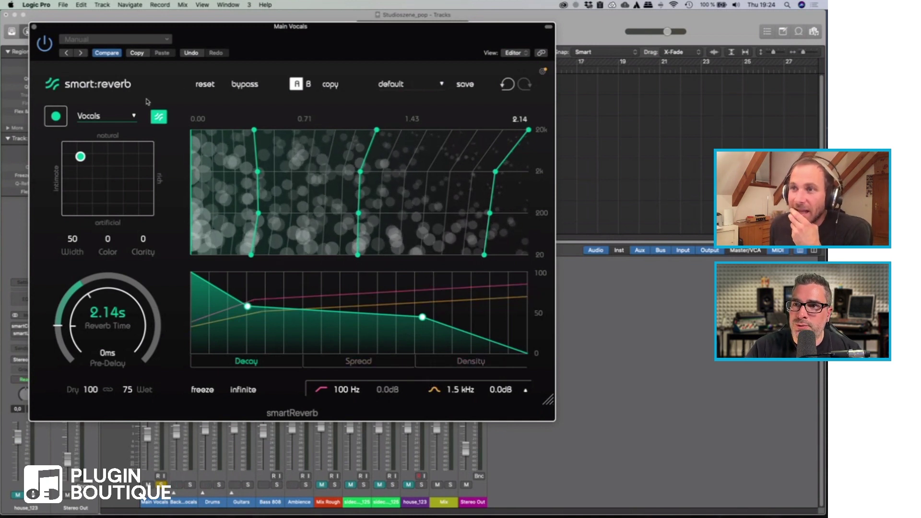
mouse_move(80, 157)
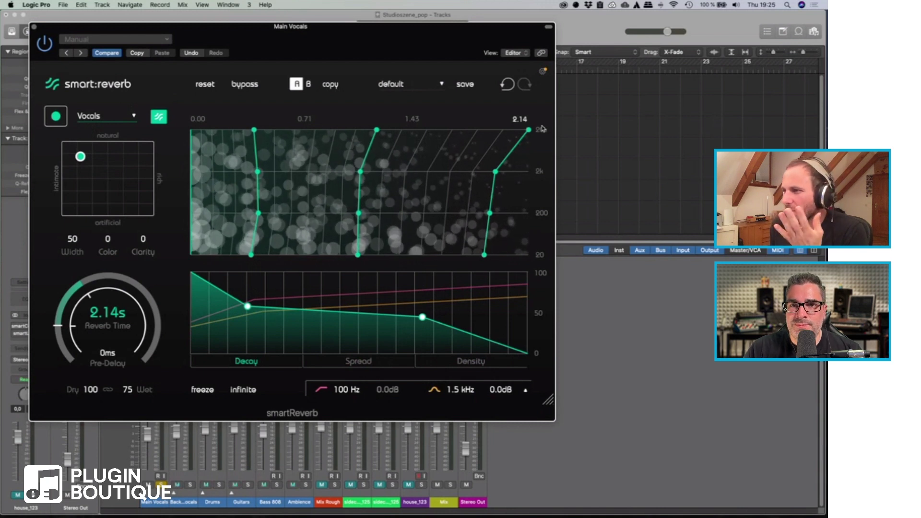
left_click(527, 391)
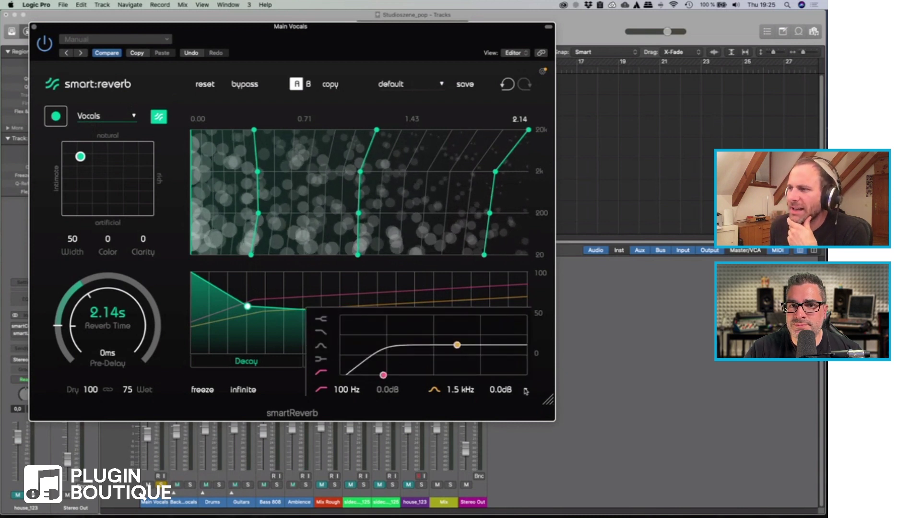
left_click(526, 391)
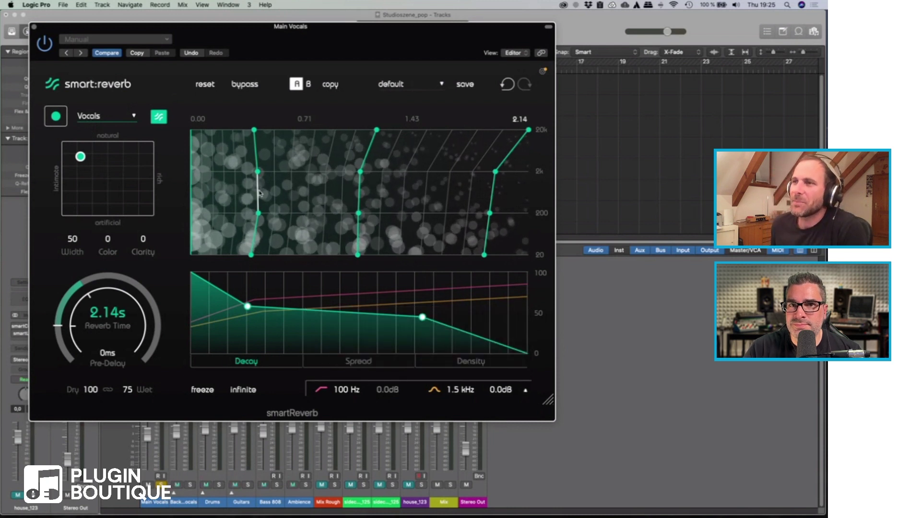
Lengthen the mid-frequency decay of the first and third decay contours.
left_click_drag(259, 192, 237, 191)
left_click_drag(307, 194, 262, 194)
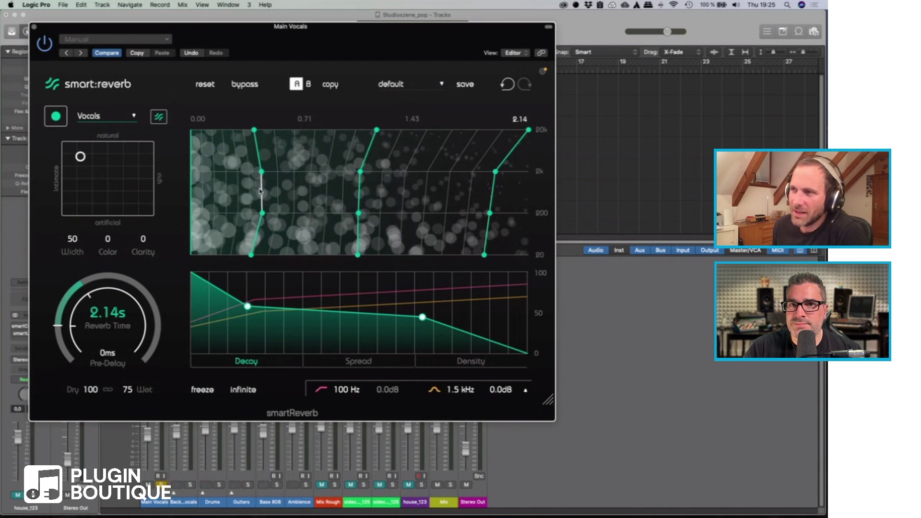
left_click_drag(261, 190, 436, 192)
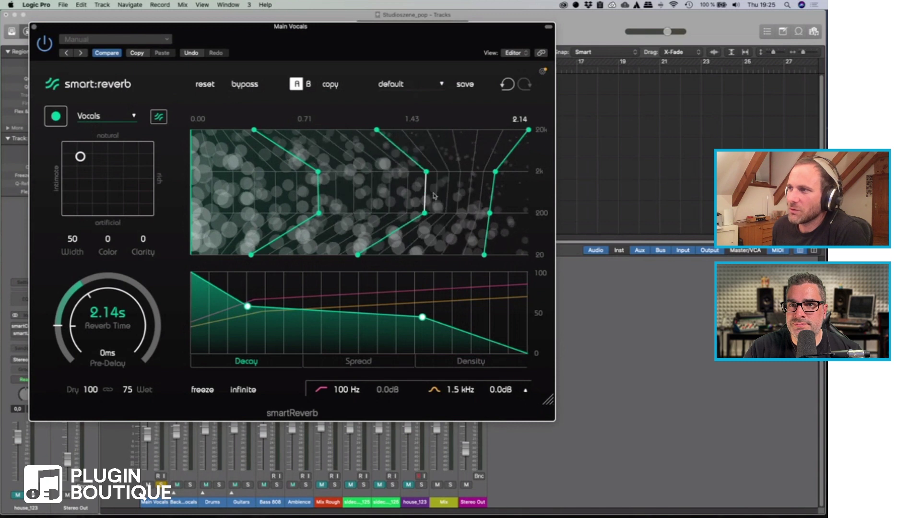
left_click_drag(496, 195, 528, 192)
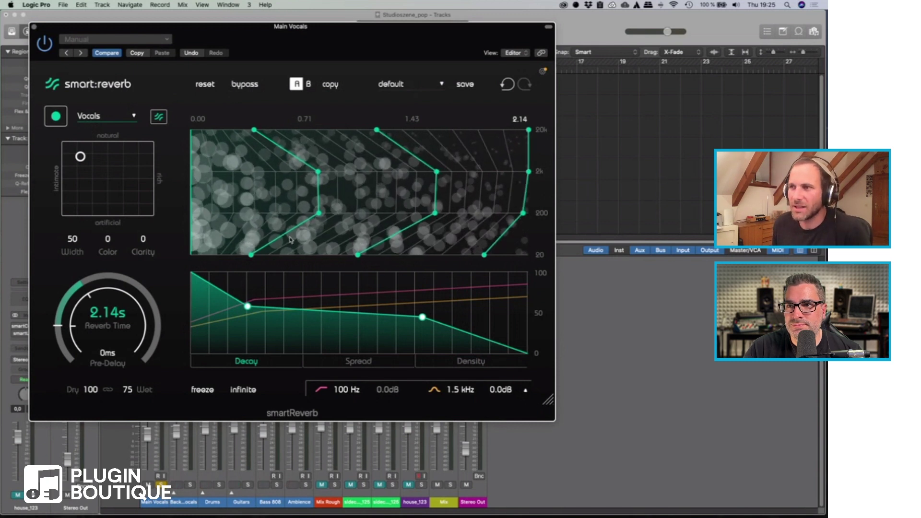
Shorten the first two contours' decay at 20 Hz and 20k, then play and extend mid decay further.
left_click_drag(251, 254, 225, 256)
left_click_drag(253, 130, 222, 130)
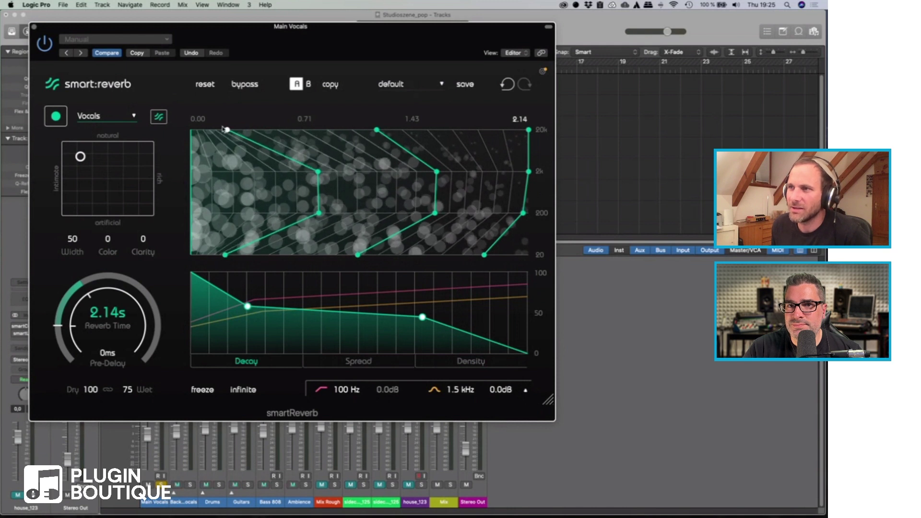
left_click_drag(376, 130, 333, 130)
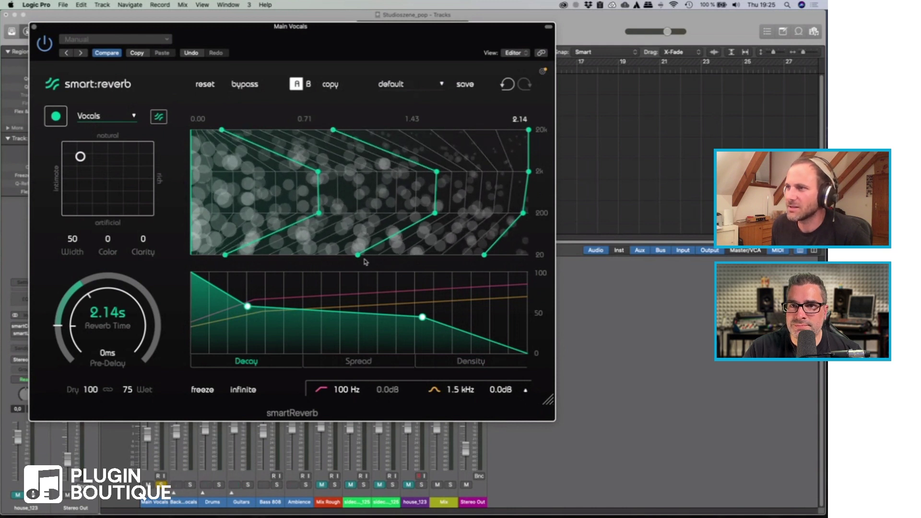
left_click_drag(357, 255, 327, 254)
key("space")
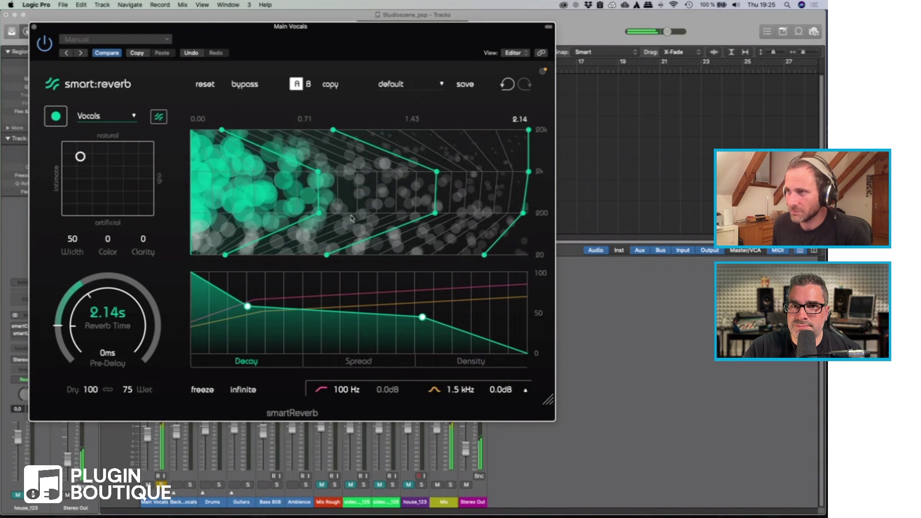
left_click_drag(318, 201, 367, 200)
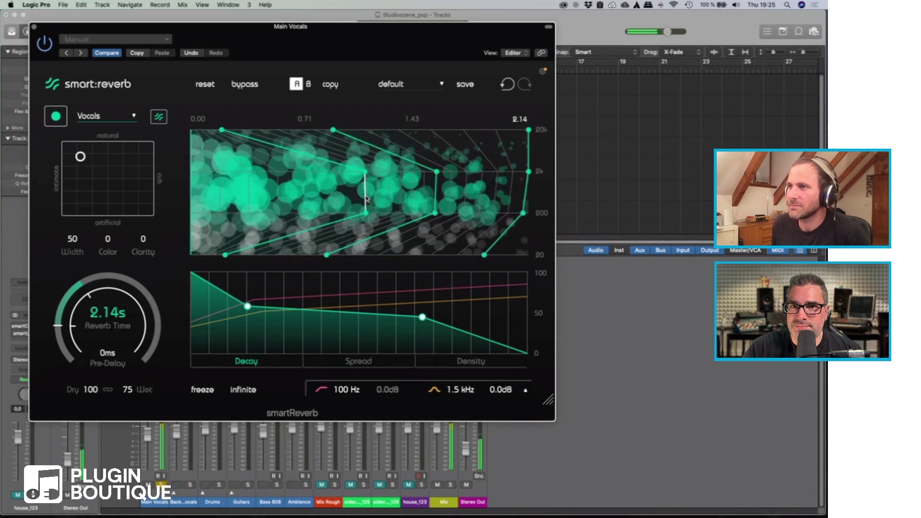
Re-enable smart mode on the XY pad, then move the character to 83 natural, 12 rich.
left_click(80, 156)
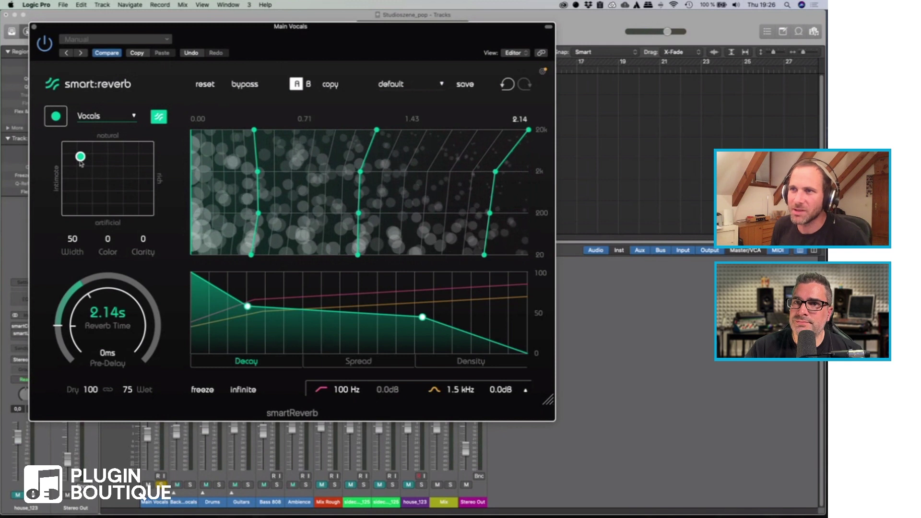
mouse_move(81, 158)
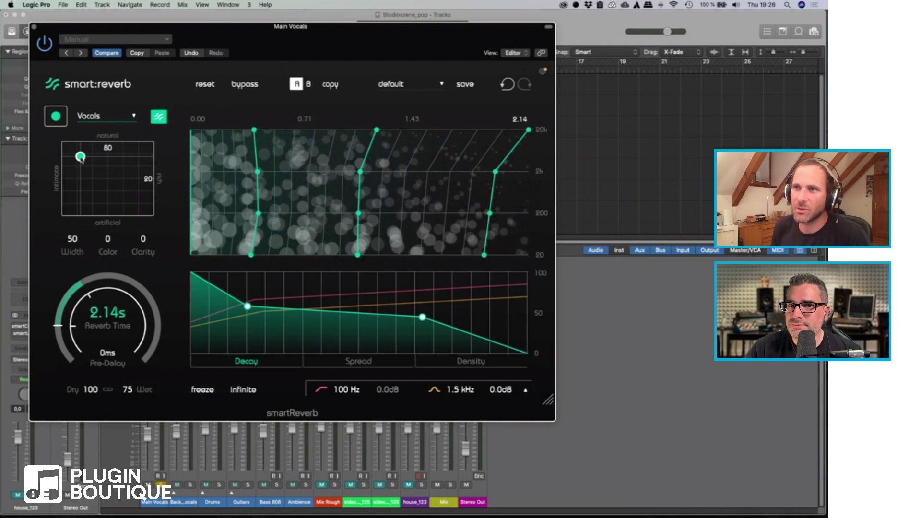
mouse_move(81, 159)
left_mouse_down()
mouse_move(148, 181)
mouse_move(64, 154)
mouse_move(73, 155)
left_mouse_up()
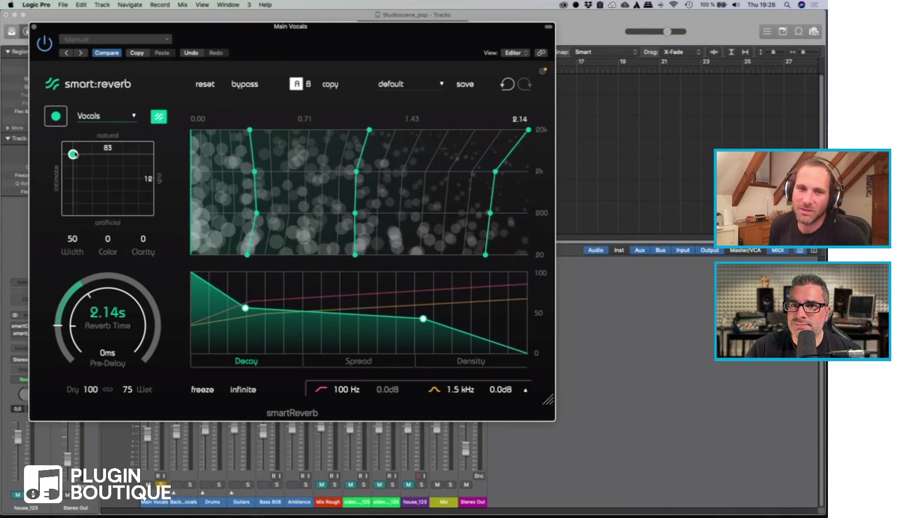